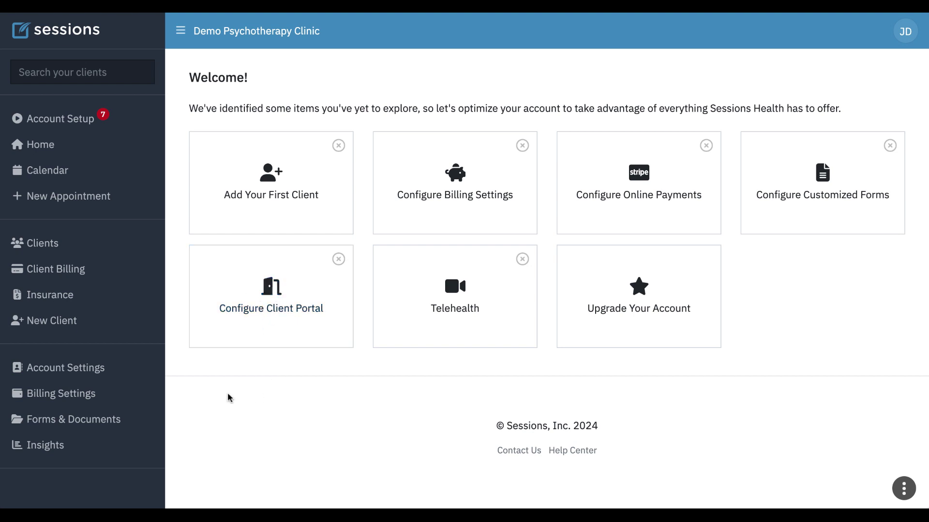
# - Begin the client portal setup from the Portal section of Account Settings
pyautogui.click(50, 374)
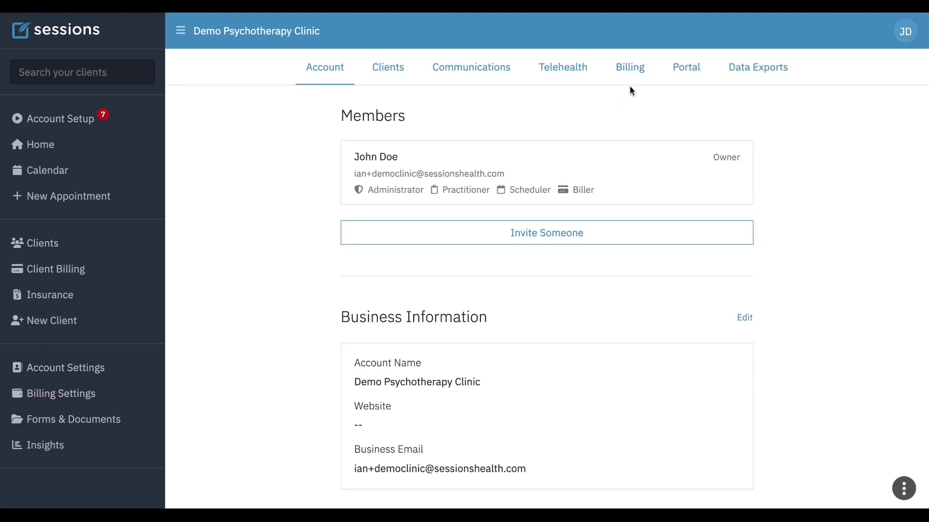
pyautogui.click(684, 70)
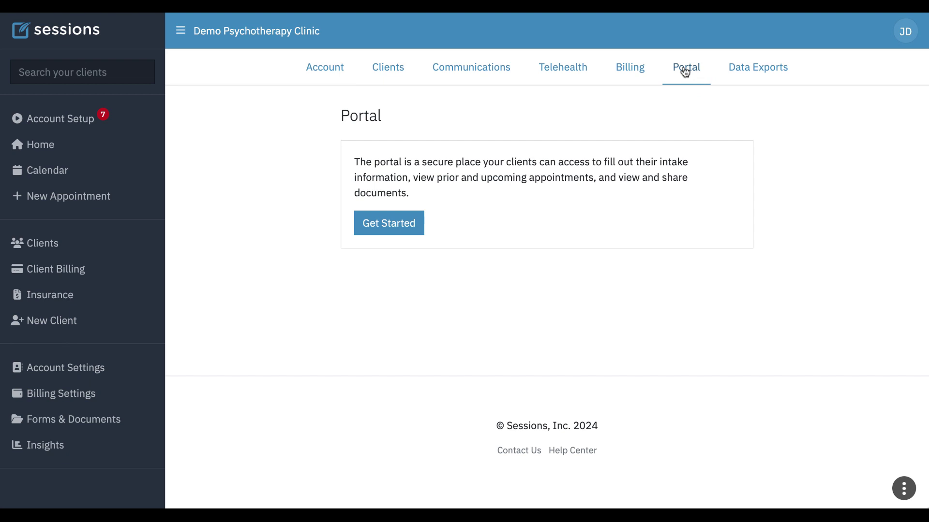
pyautogui.click(398, 229)
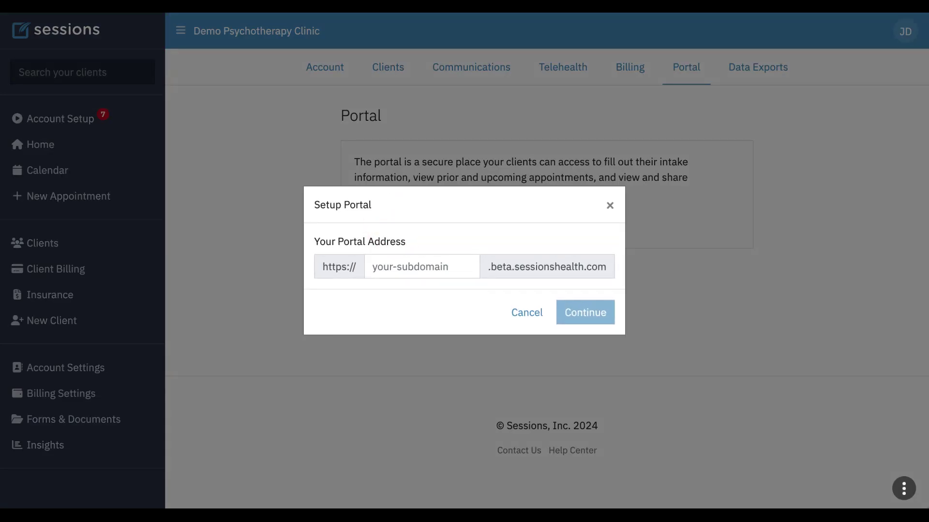
# - Set the portal subdomain to democlinic, since sessionshealth was already in use, and continue
pyautogui.click(385, 268)
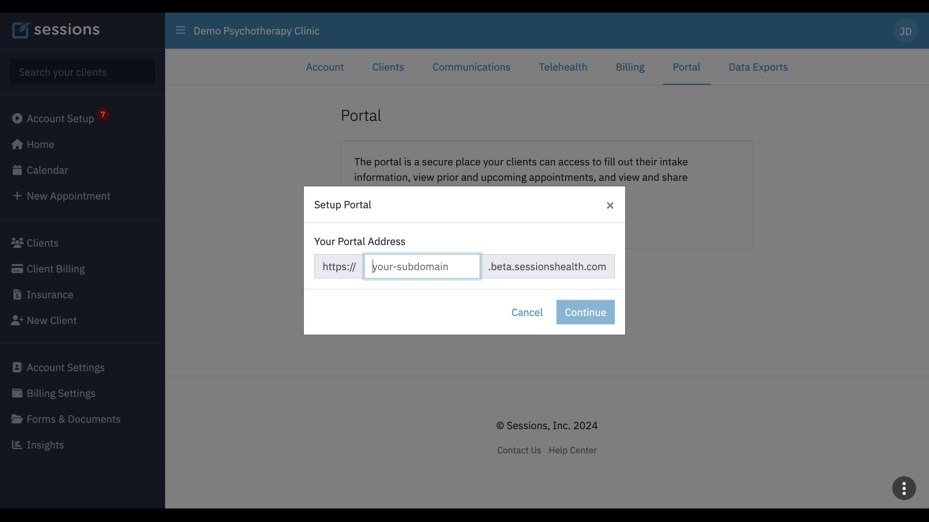
pyautogui.write('sessions')
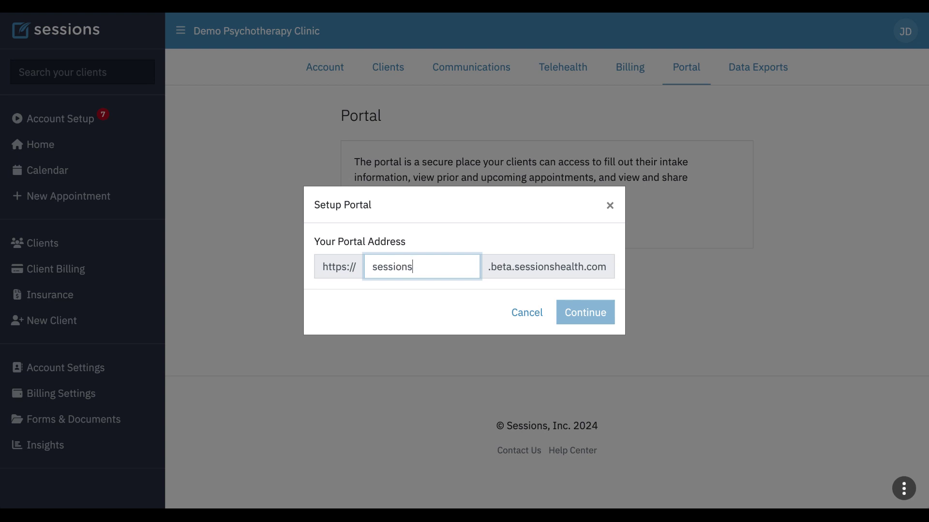
pyautogui.write('health')
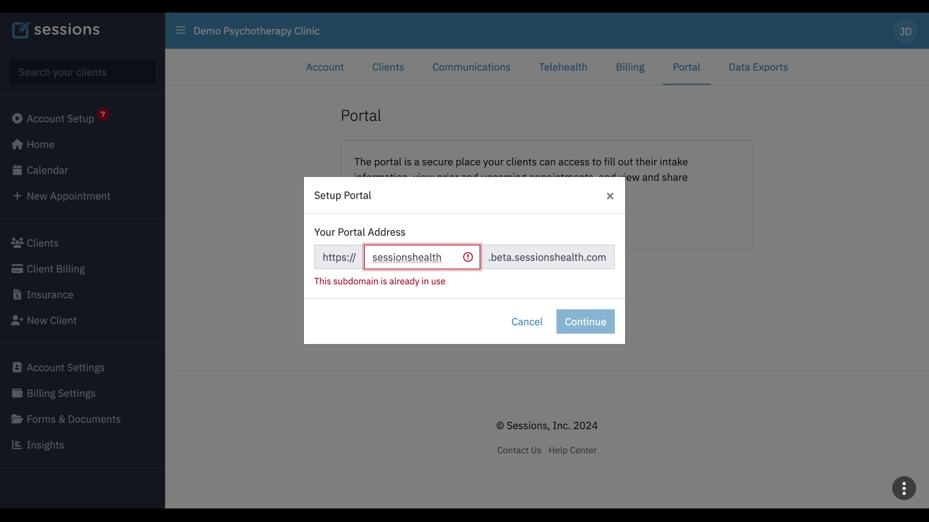
pyautogui.press('BackSpace')
pyautogui.press('BackSpace')
pyautogui.press('BackSpace')
pyautogui.press('BackSpace')
pyautogui.press('BackSpace')
pyautogui.press('BackSpace')
pyautogui.press('BackSpace')
pyautogui.press('BackSpace')
pyautogui.press('BackSpace')
pyautogui.press('BackSpace')
pyautogui.press('BackSpace')
pyautogui.press('BackSpace')
pyautogui.press('BackSpace')
pyautogui.press('BackSpace')
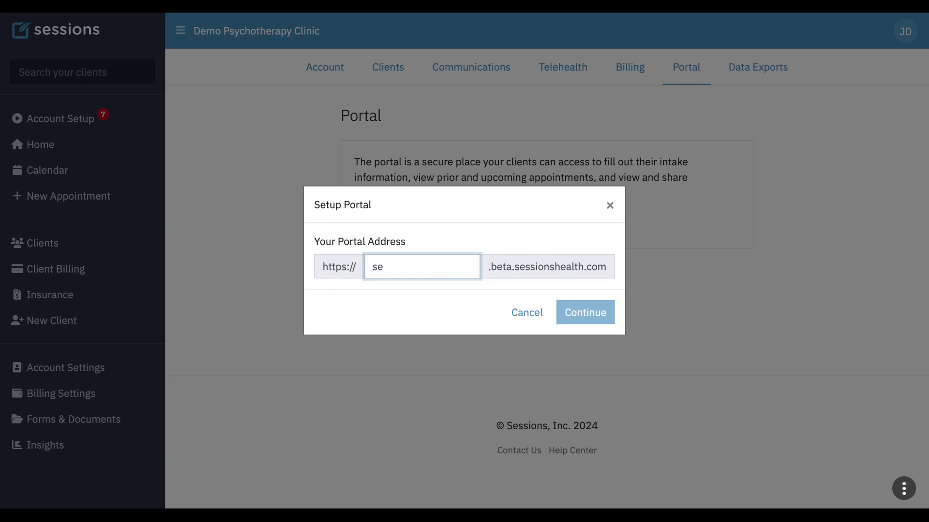
pyautogui.write('demo')
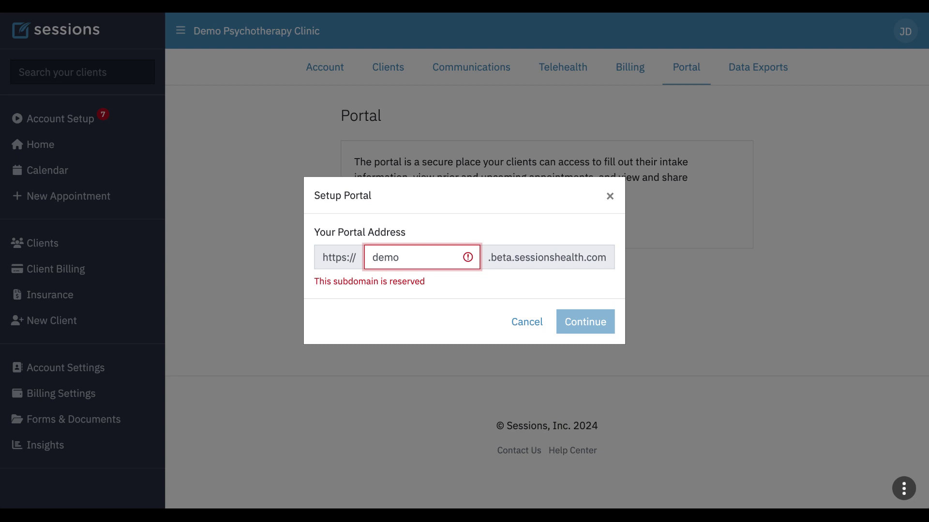
pyautogui.write('clinic')
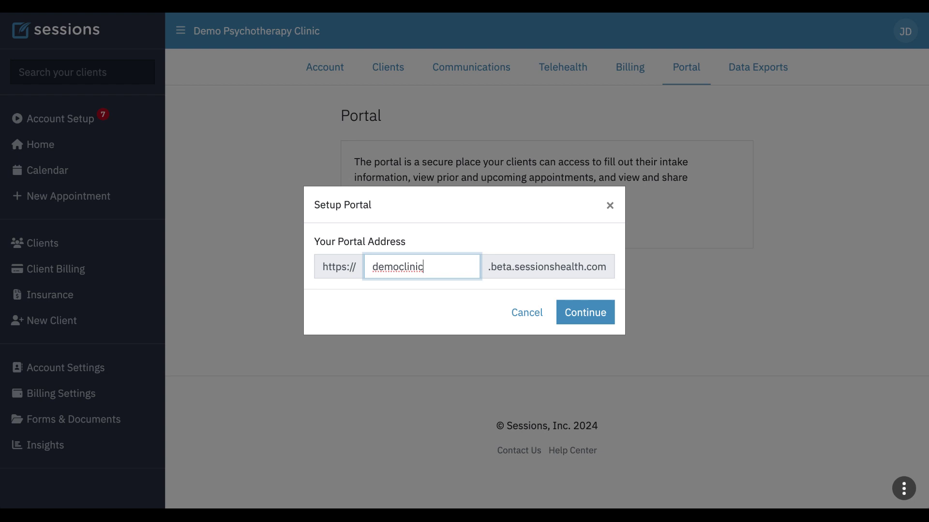
pyautogui.click(586, 315)
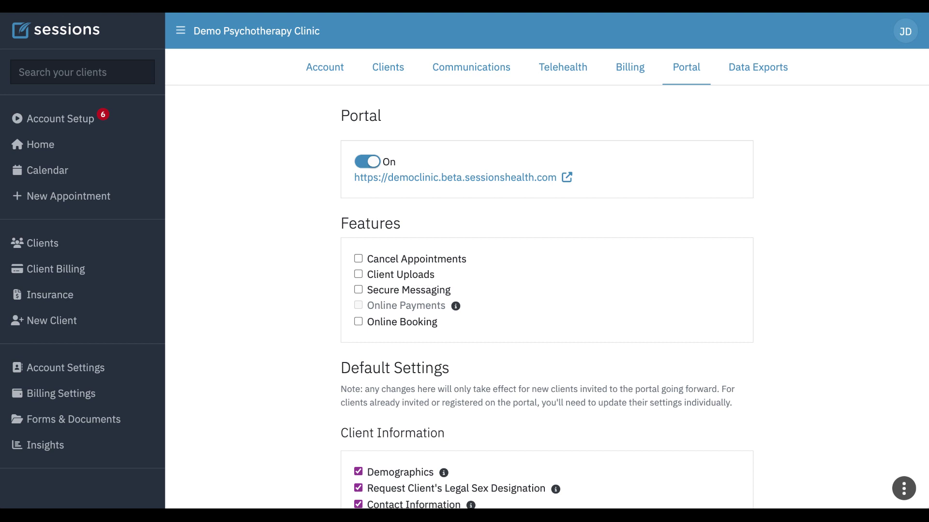
# - Scroll down the Portal settings to view the Features and Client Information defaults
pyautogui.scroll(-3, 547, 278)
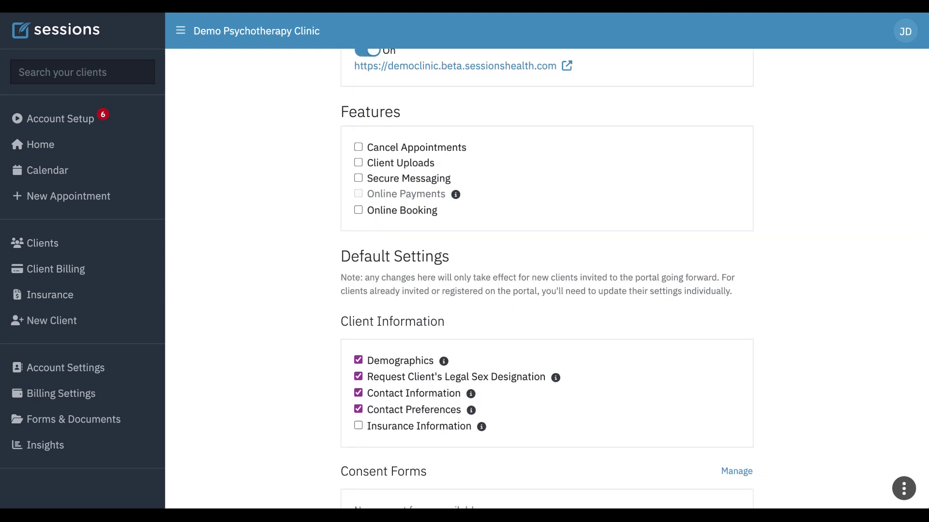
# - Allow portal appointment cancelling and mark cancellations within 24 hours as late
pyautogui.click(358, 146)
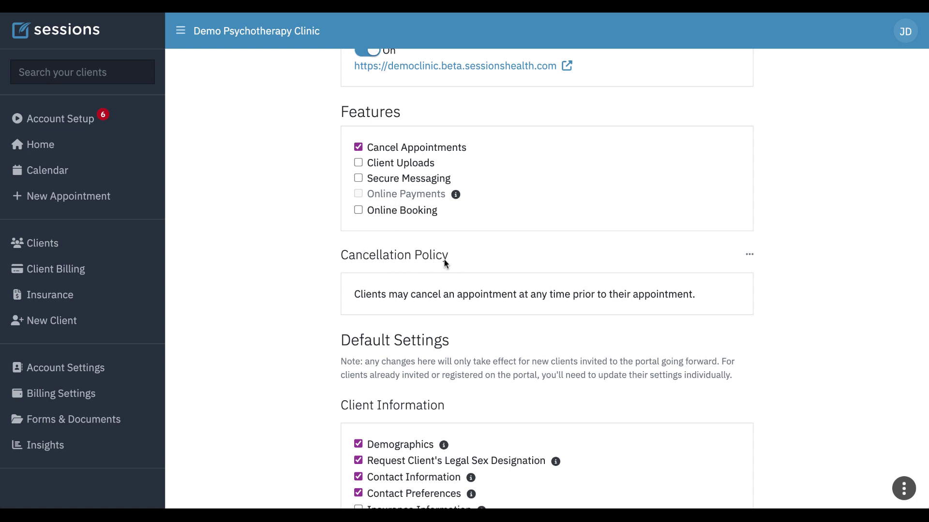
pyautogui.click(750, 256)
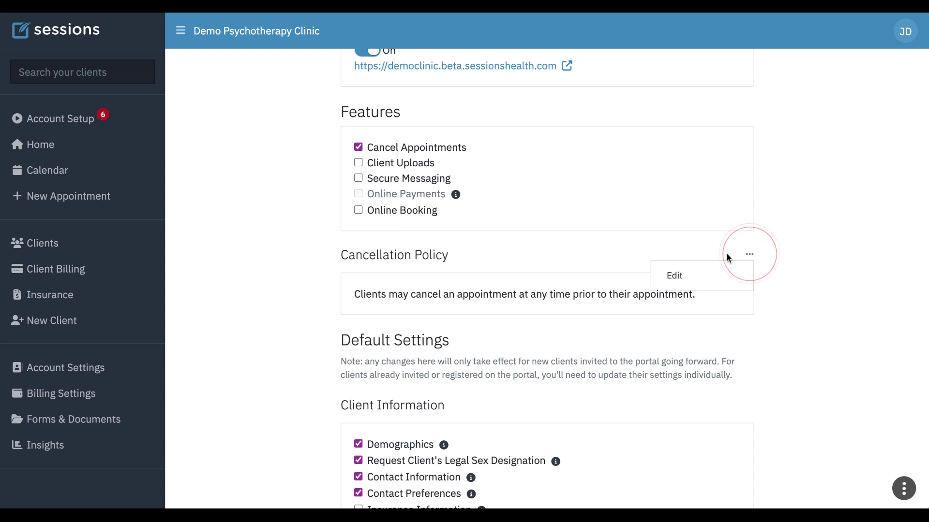
pyautogui.click(683, 277)
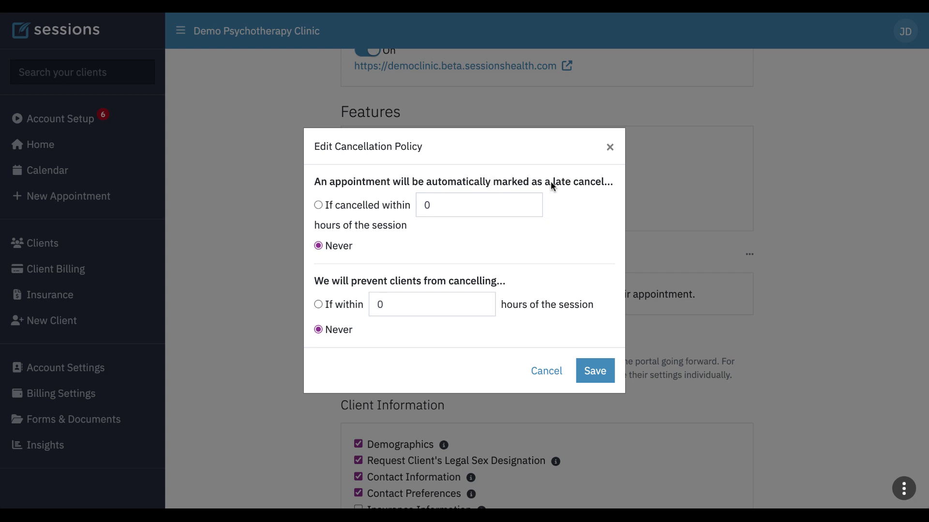
pyautogui.click(319, 205)
pyautogui.click(432, 206)
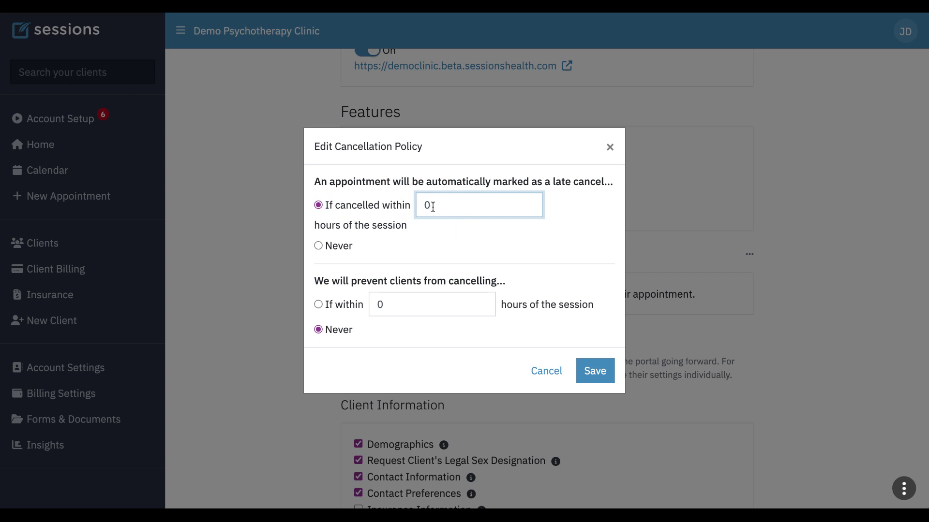
pyautogui.press('BackSpace')
pyautogui.write('24')
# - Block portal cancellations within 12 hours and save the cancellation policy
pyautogui.click(319, 306)
pyautogui.moveTo(393, 303); pyautogui.dragTo(366, 304)
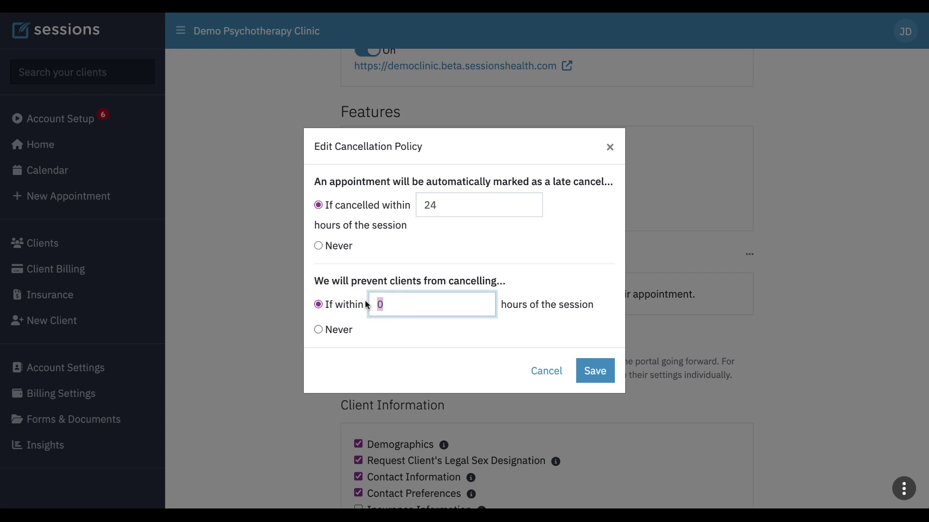
pyautogui.write('12')
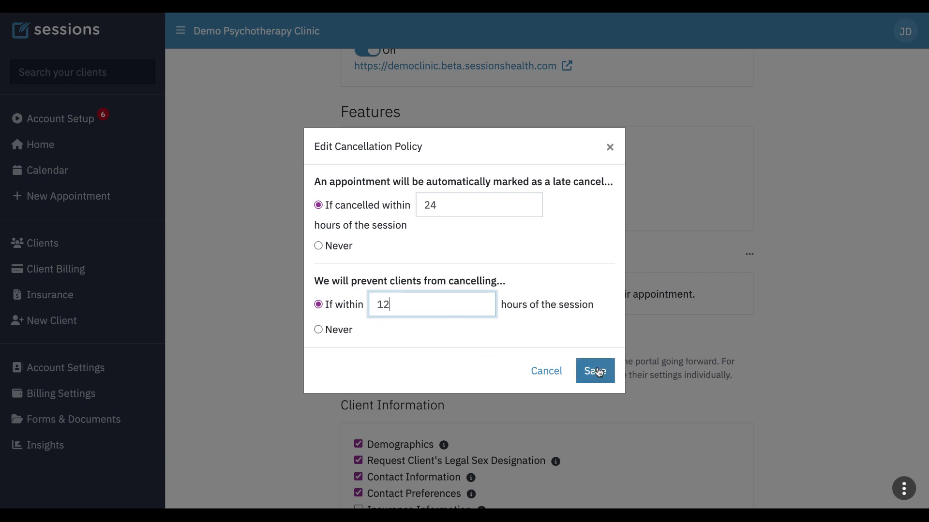
pyautogui.click(597, 371)
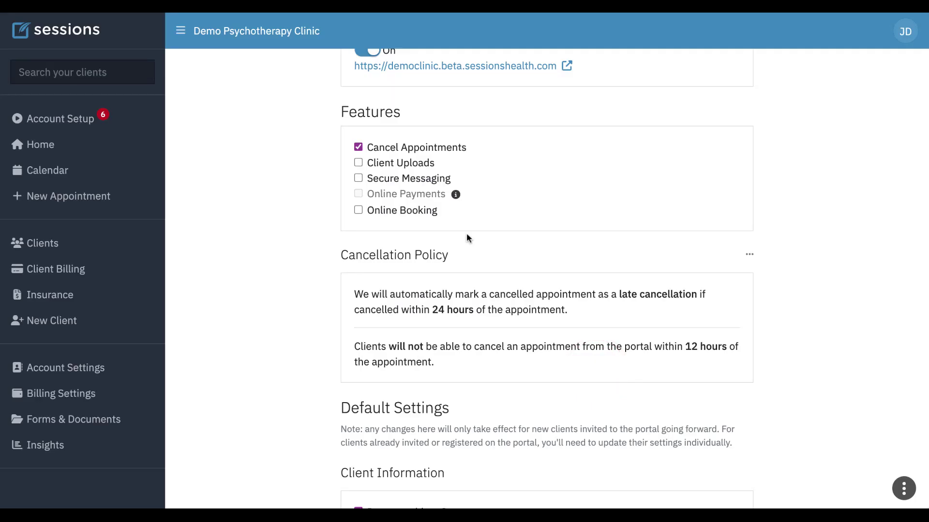
# - Turn on the Client Uploads, Secure Messaging and Online Booking portal features
pyautogui.click(358, 161)
pyautogui.click(358, 179)
pyautogui.moveTo(457, 197)
pyautogui.click(359, 210)
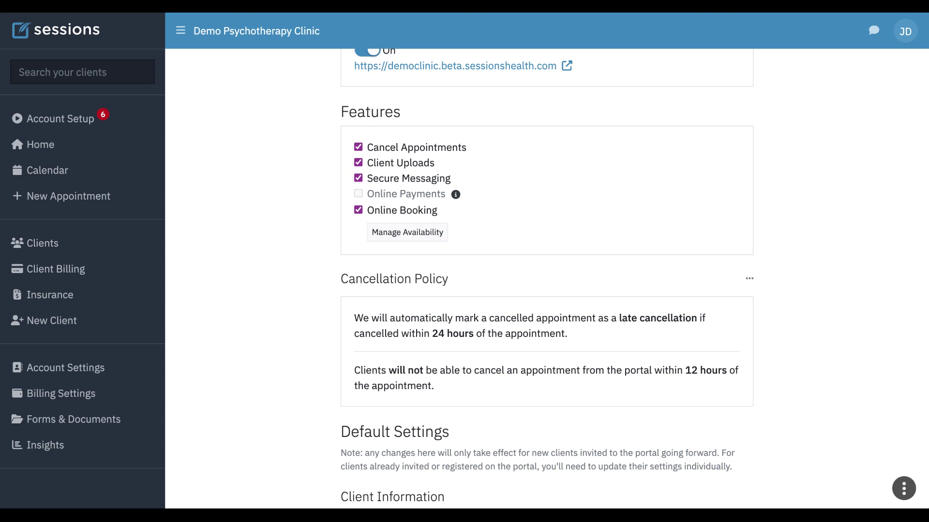
# - Check Insurance Information under Default Settings > Client Information, then review the empty forms sections
pyautogui.scroll(-3, 547, 279)
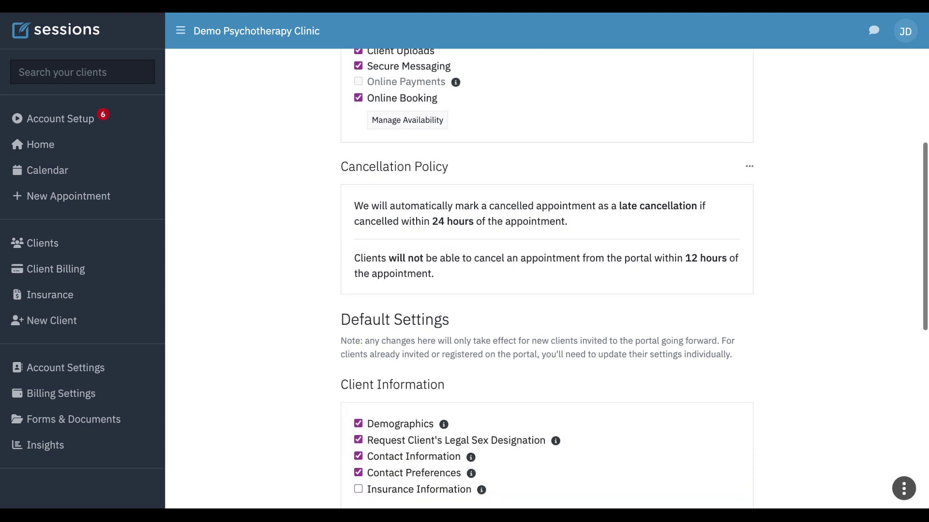
pyautogui.scroll(-2, 547, 278)
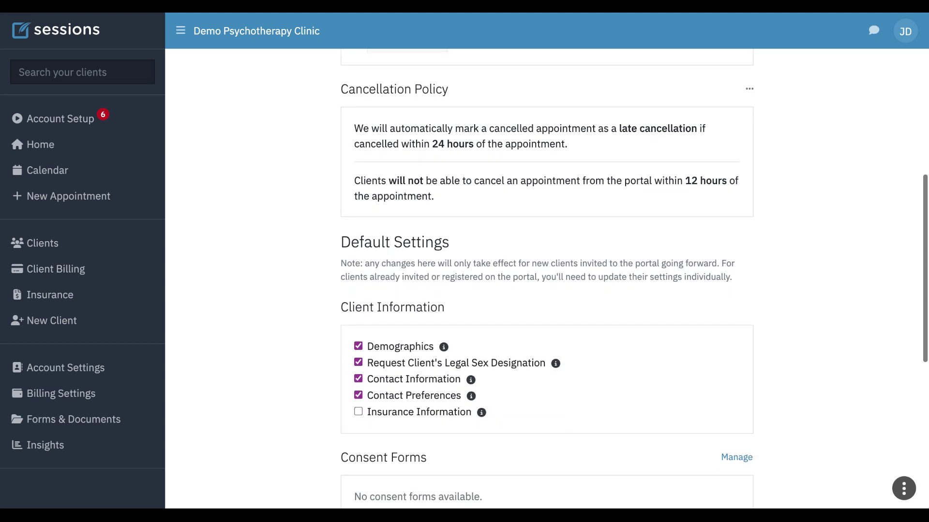
pyautogui.scroll(-2, 547, 279)
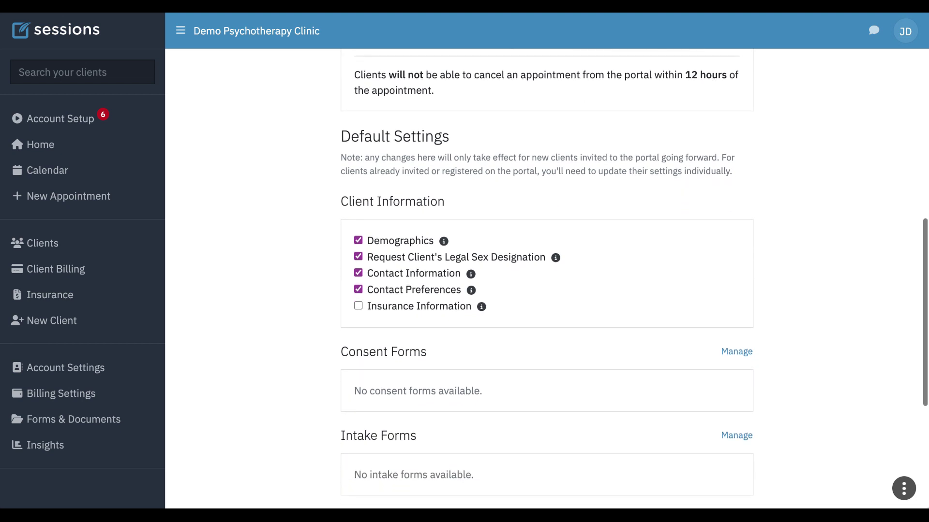
pyautogui.scroll(-1, 546, 278)
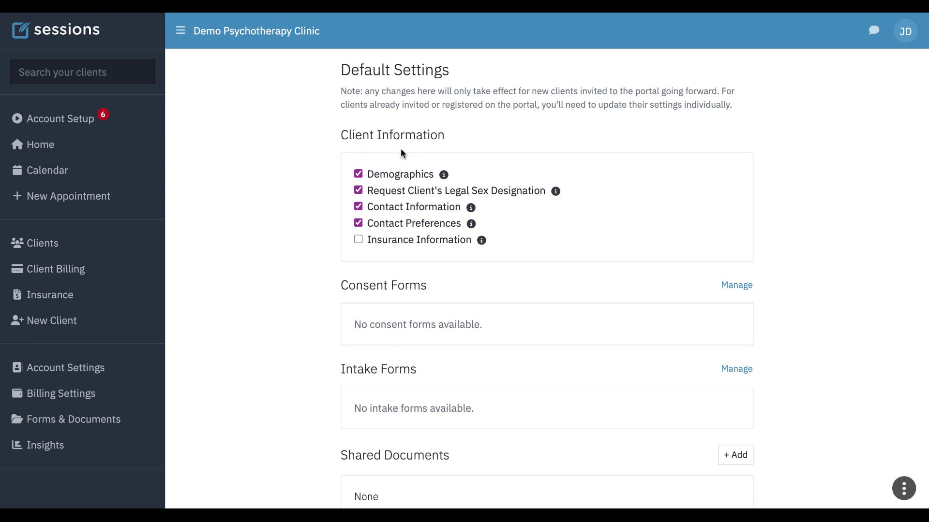
pyautogui.moveTo(444, 179)
pyautogui.moveTo(557, 192)
pyautogui.moveTo(472, 212)
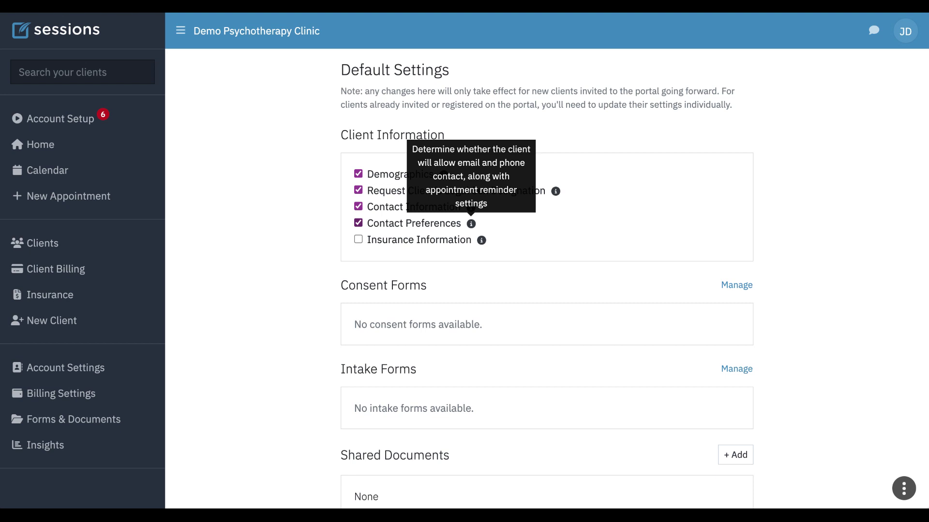
pyautogui.click(358, 241)
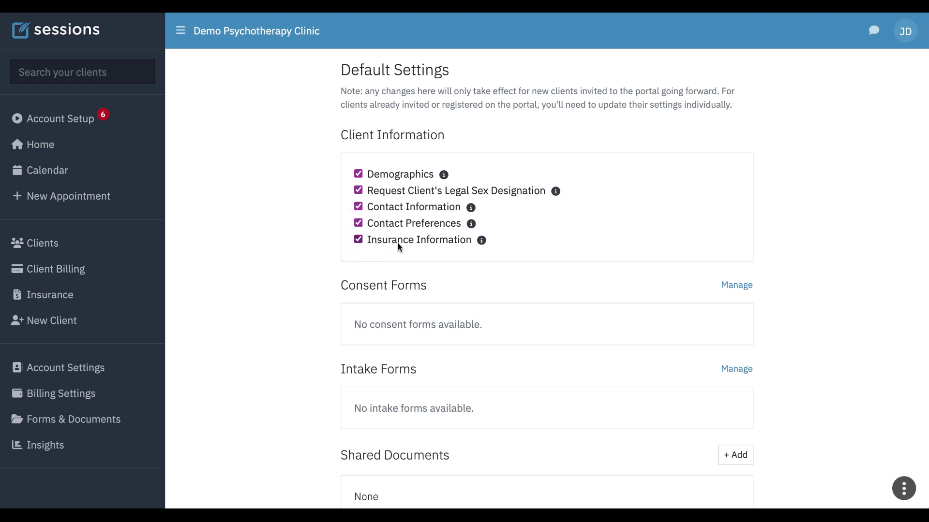
pyautogui.moveTo(483, 245)
pyautogui.scroll(-3, 438, 244)
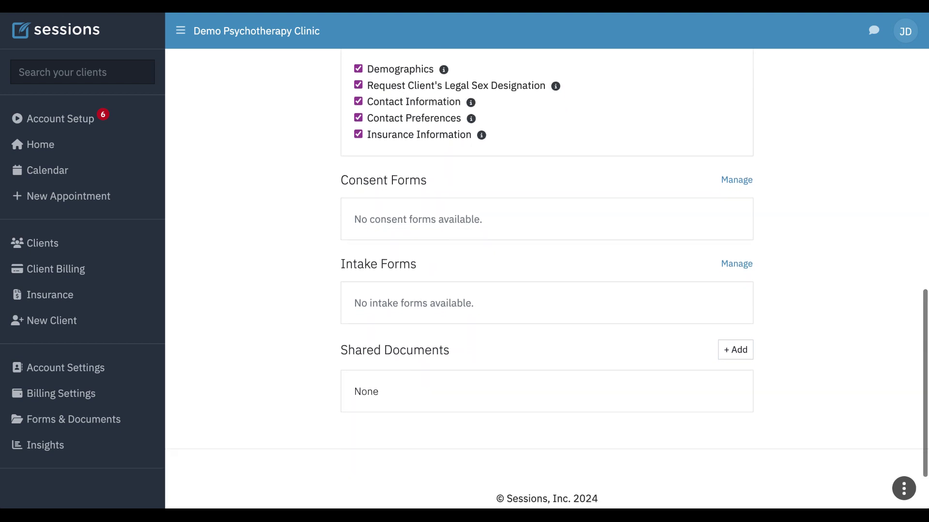
pyautogui.scroll(-1, 438, 244)
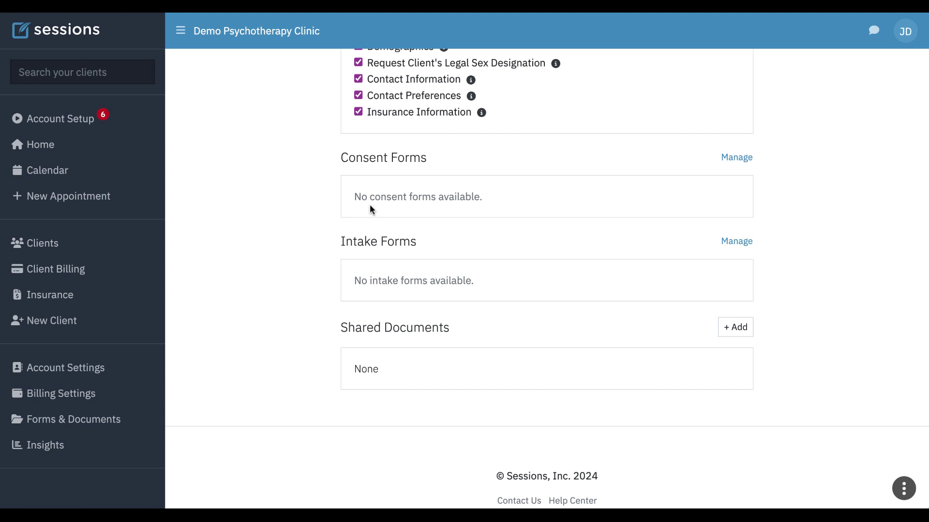
# - Create and save a consent form based on the Practice Policies template
pyautogui.click(81, 420)
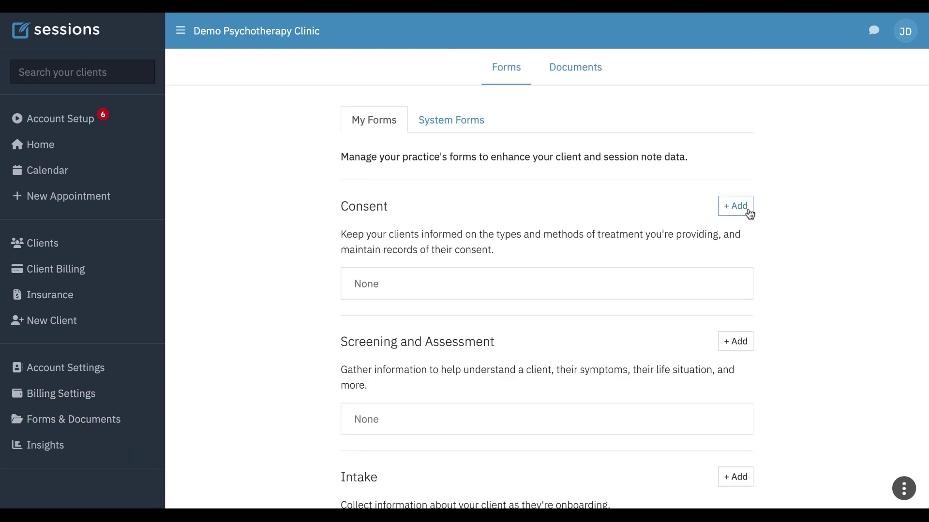
pyautogui.click(740, 208)
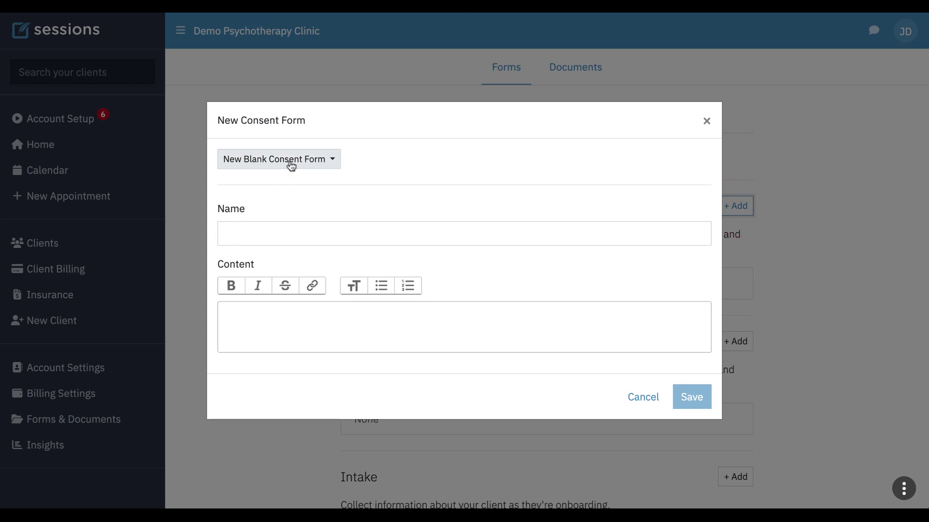
pyautogui.click(290, 162)
pyautogui.click(271, 205)
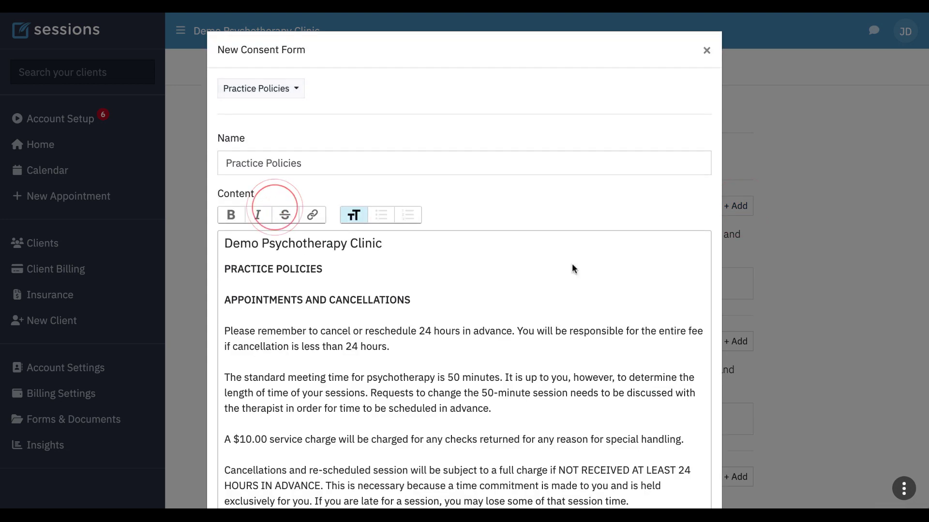
pyautogui.scroll(-15, 674, 384)
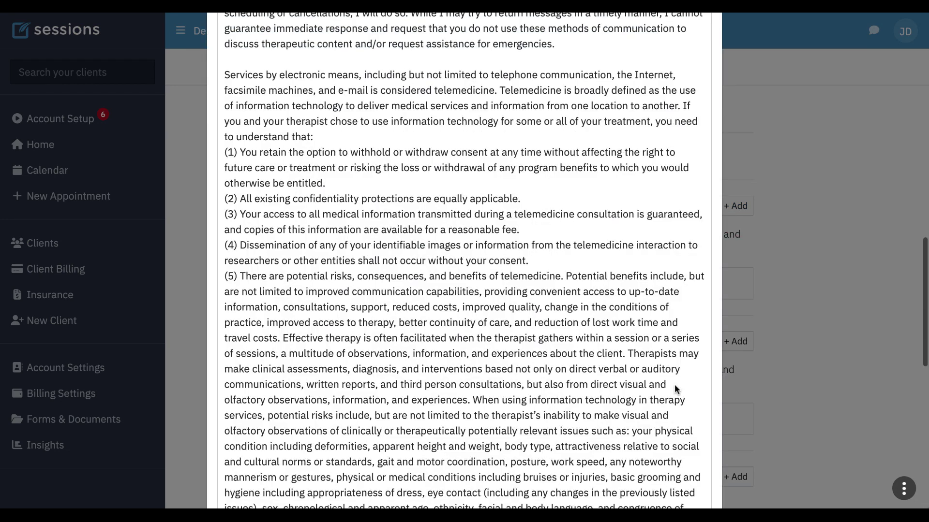
pyautogui.scroll(-5, 674, 384)
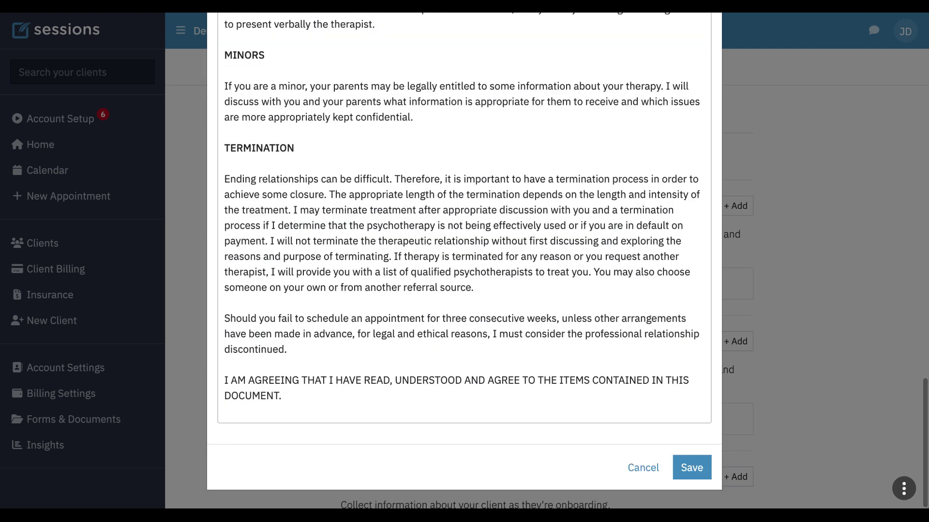
pyautogui.click(698, 468)
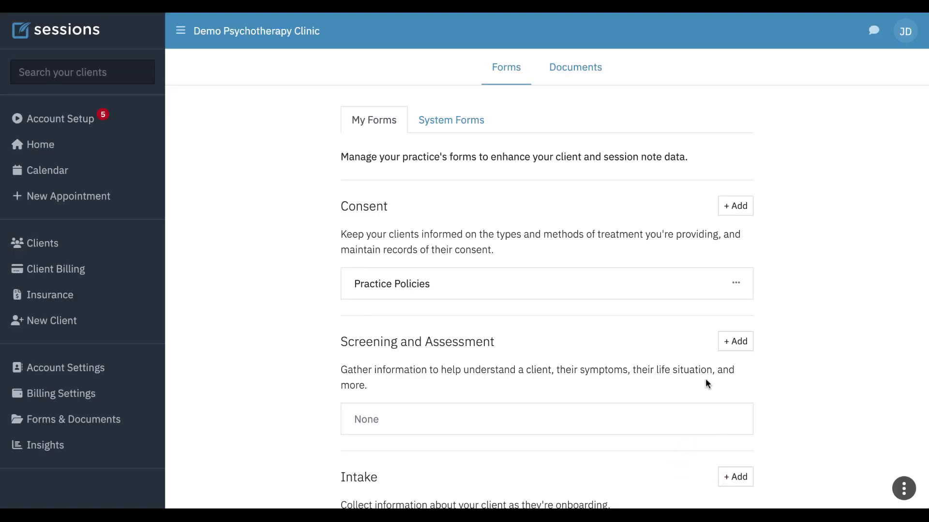
# - Add the Intake Interview and Release of Information system forms; Credit Card Authorization needs online payments
pyautogui.click(446, 119)
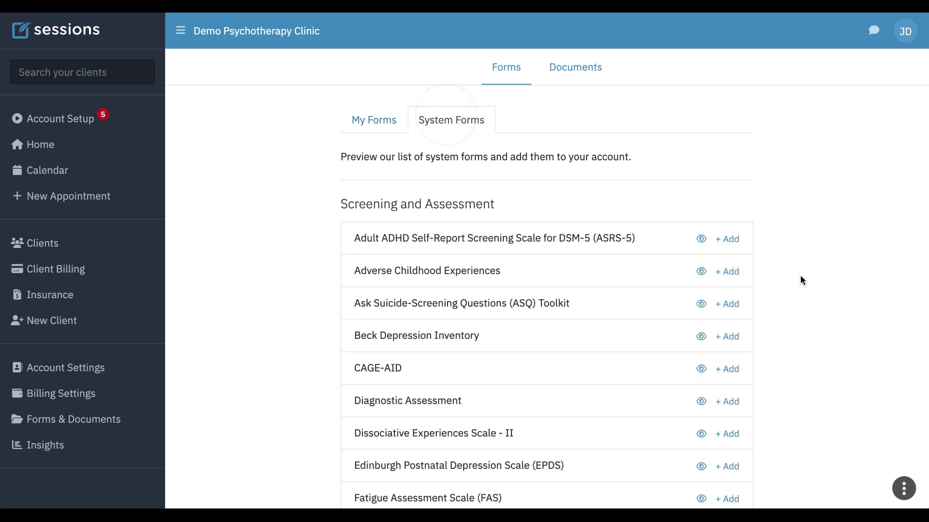
pyautogui.scroll(-15, 801, 282)
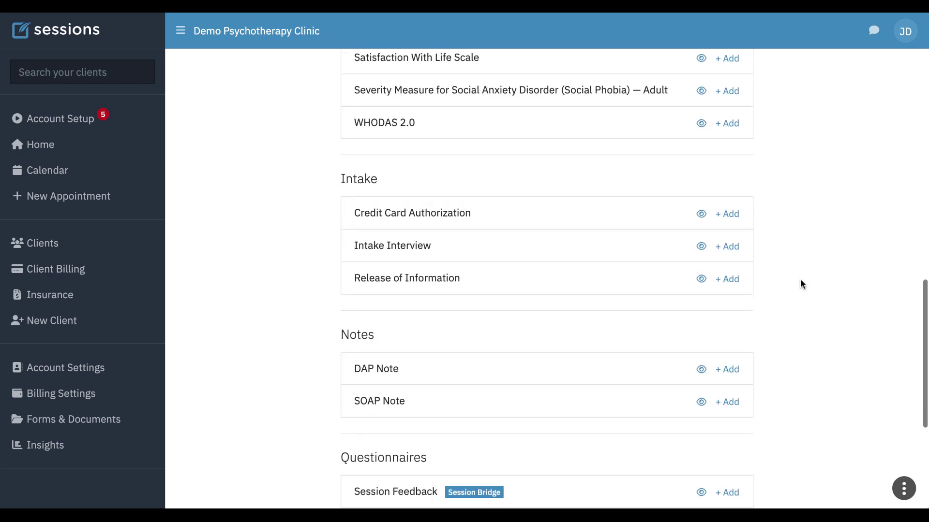
pyautogui.click(731, 250)
pyautogui.click(731, 216)
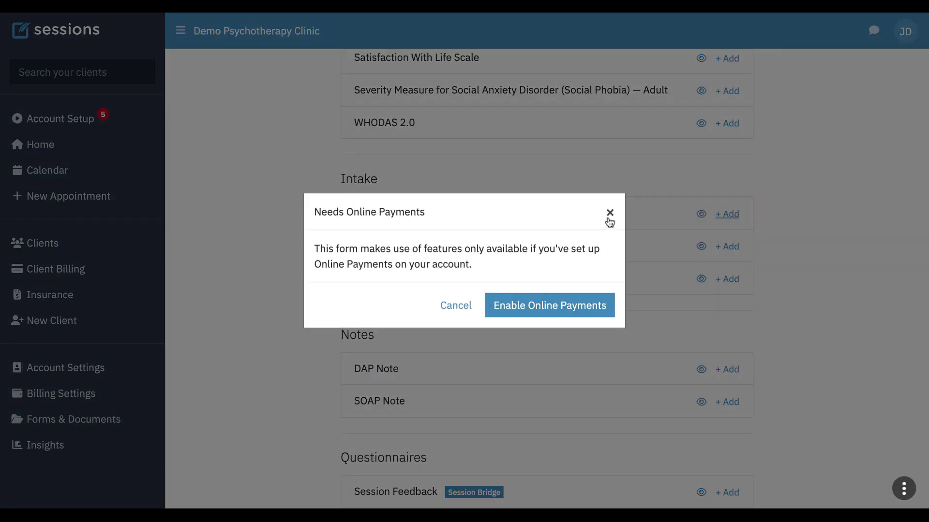
pyautogui.click(609, 213)
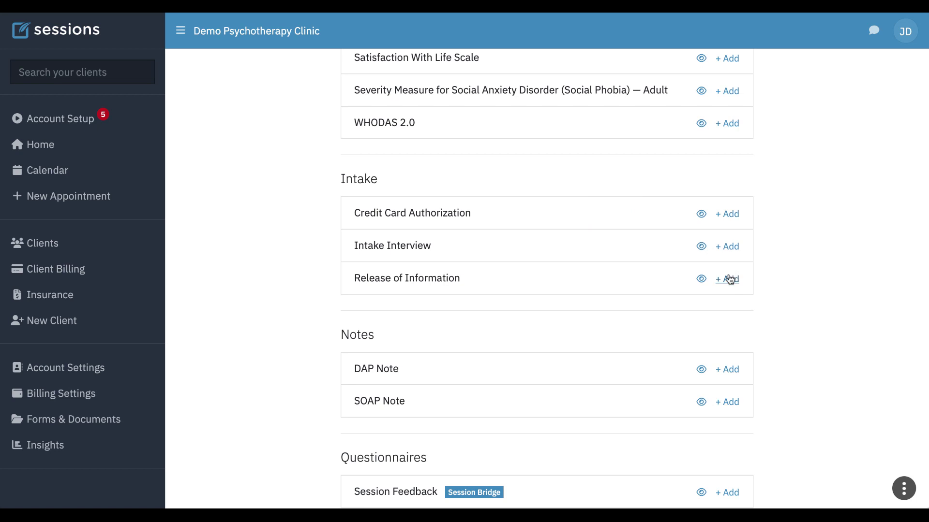
pyautogui.click(731, 280)
pyautogui.scroll(-10, 780, 183)
pyautogui.scroll(10, 779, 187)
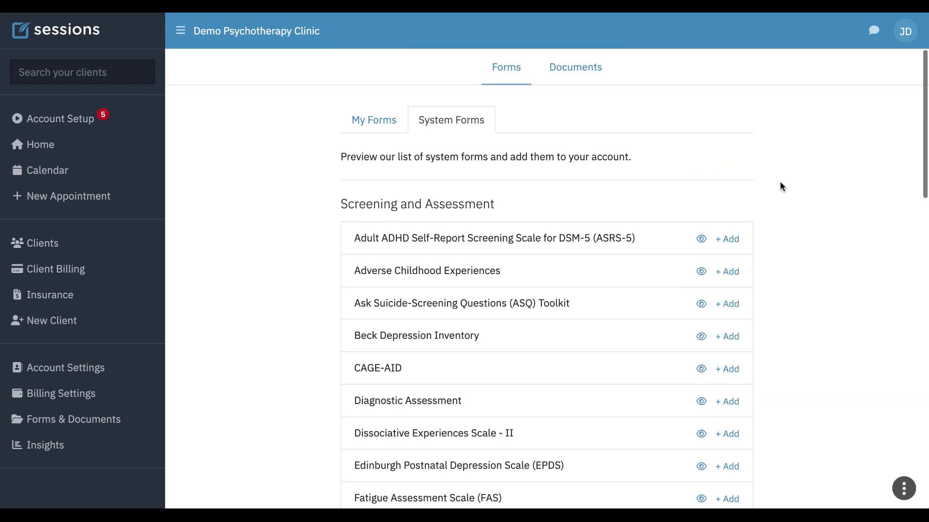
# - Return to the Portal settings and scroll down to Default Settings
pyautogui.click(380, 120)
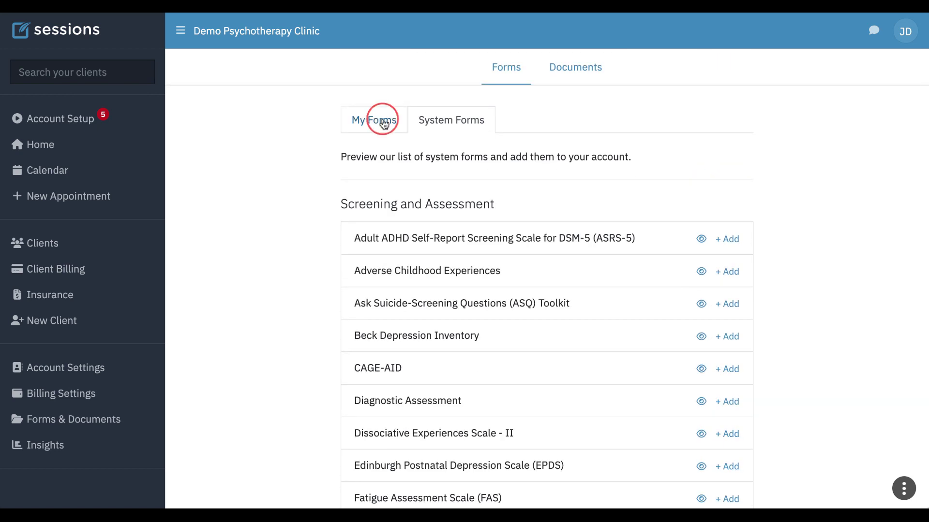
pyautogui.click(64, 370)
pyautogui.click(685, 71)
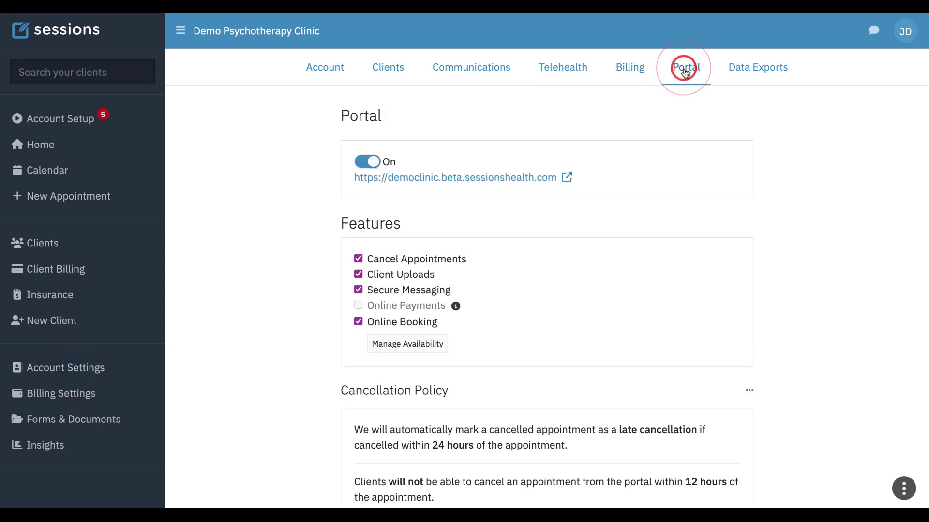
pyautogui.scroll(-8, 634, 306)
pyautogui.scroll(-4, 635, 310)
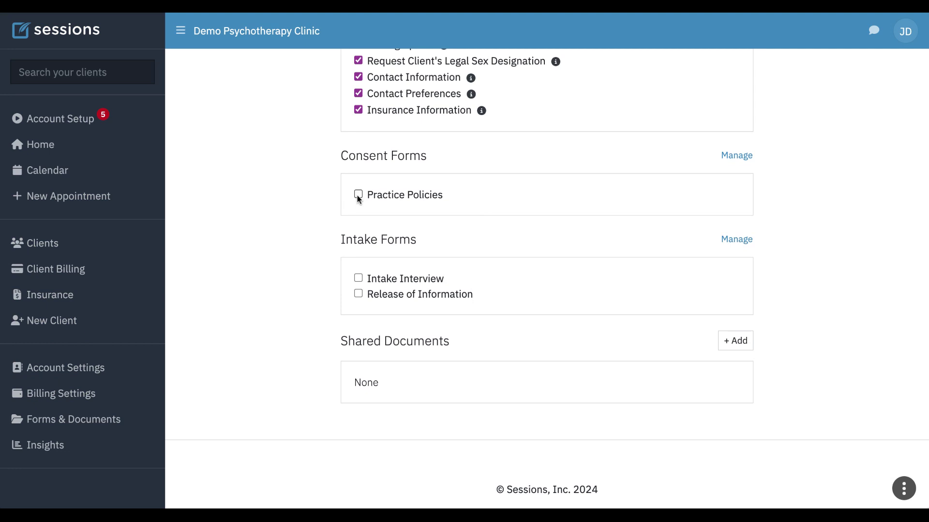
# - Tick Practice Policies, Intake Interview and Release of Information as default portal forms
pyautogui.click(358, 196)
pyautogui.click(358, 278)
pyautogui.click(359, 293)
pyautogui.click(738, 344)
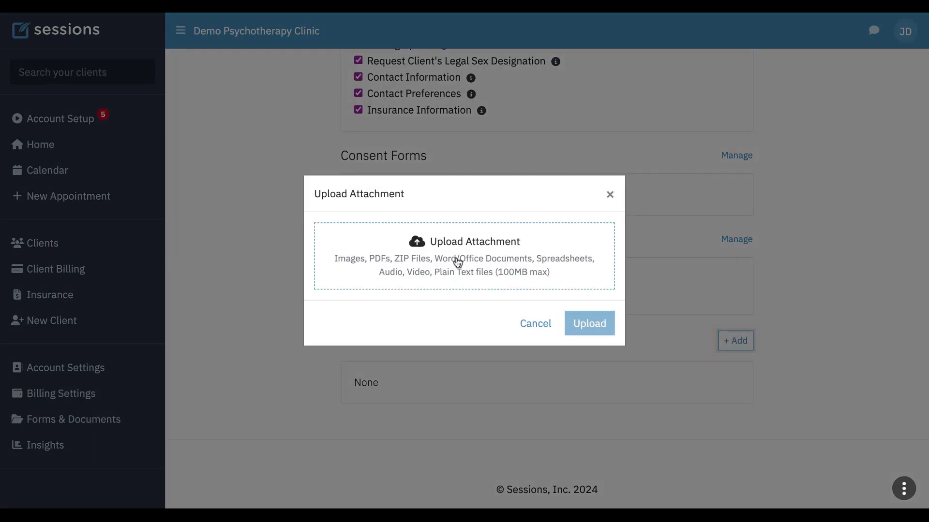
pyautogui.click(547, 329)
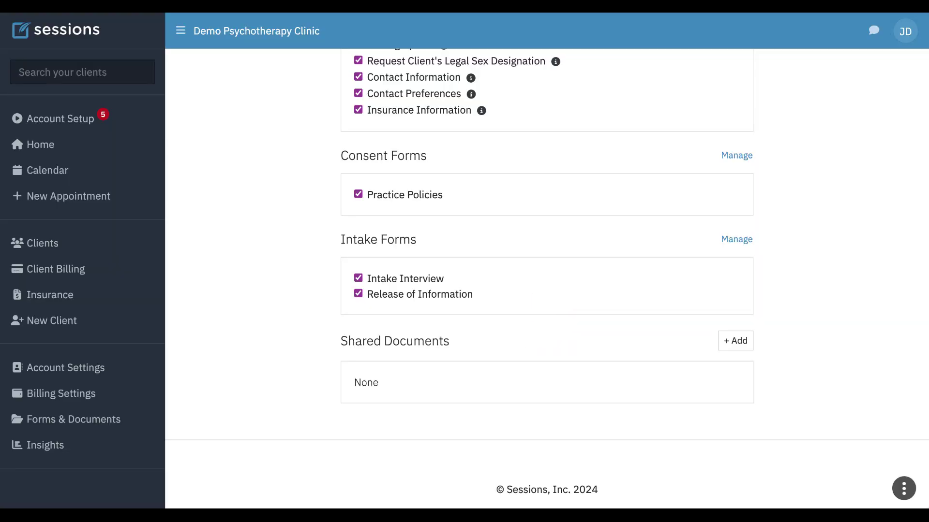
pyautogui.scroll(3, 547, 276)
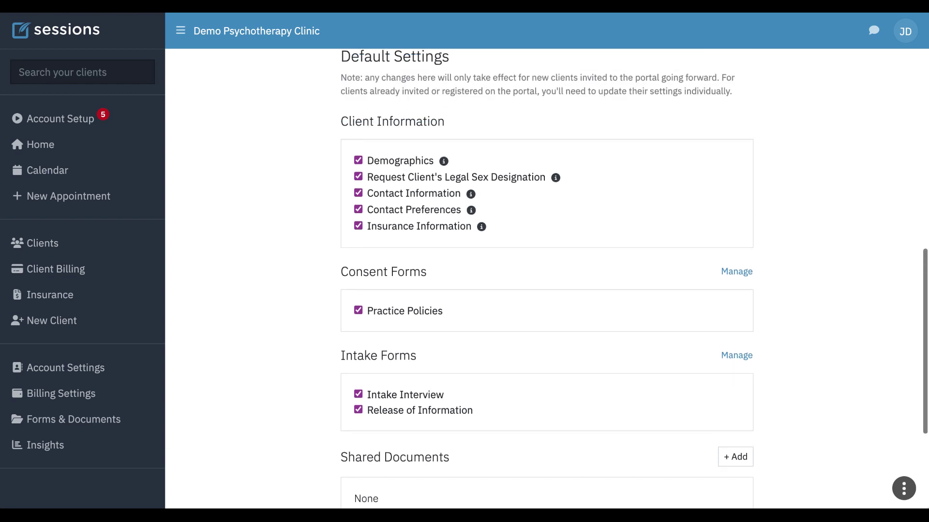
pyautogui.scroll(5, 546, 276)
pyautogui.scroll(5, 546, 276)
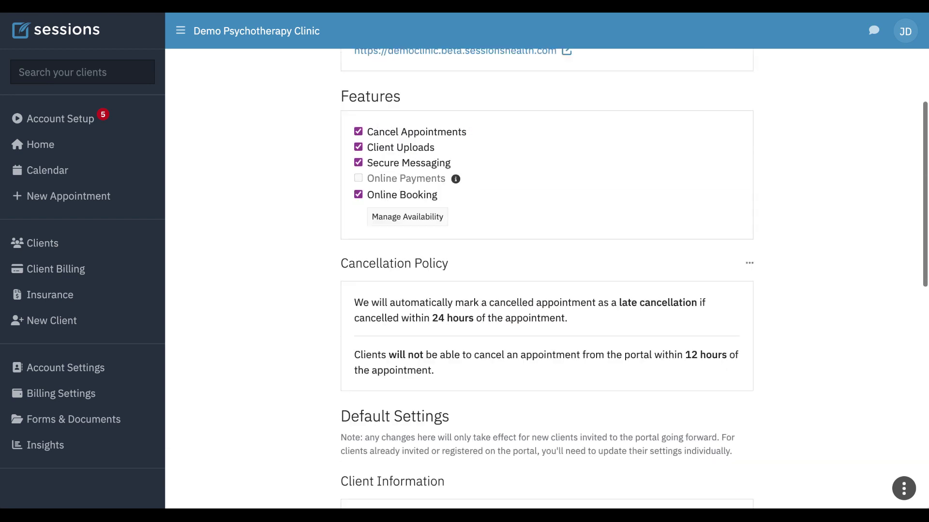